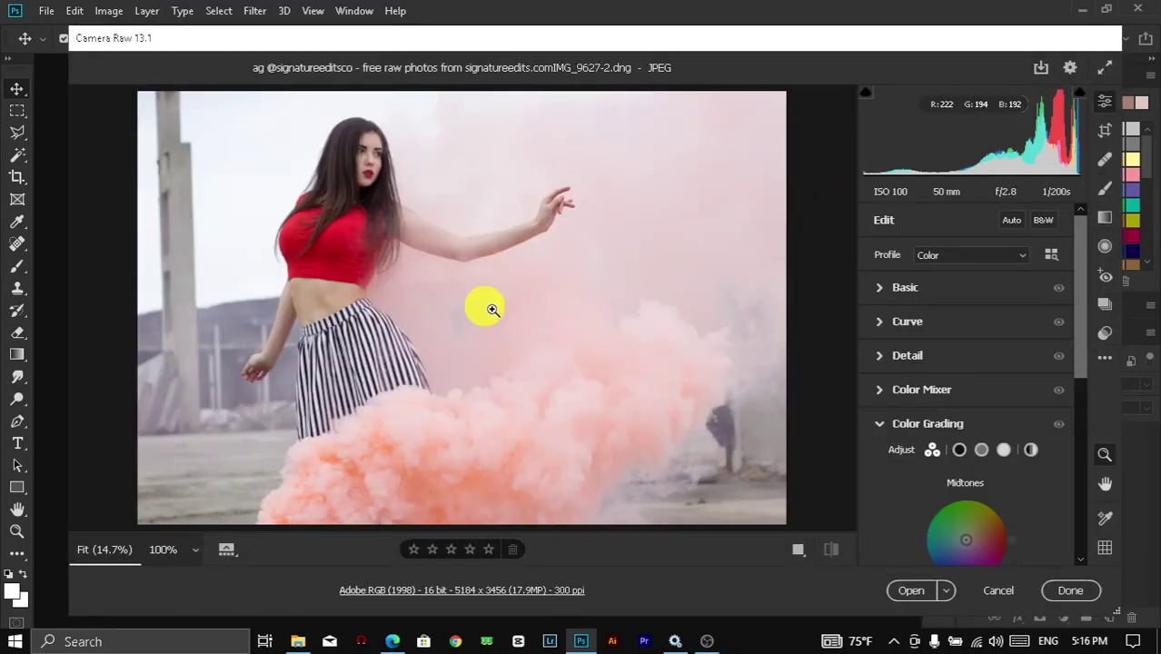
- Apply automatic tone and color corrections to the smoke portrait in the Basic adjustments
drag(552, 322, 536, 324)
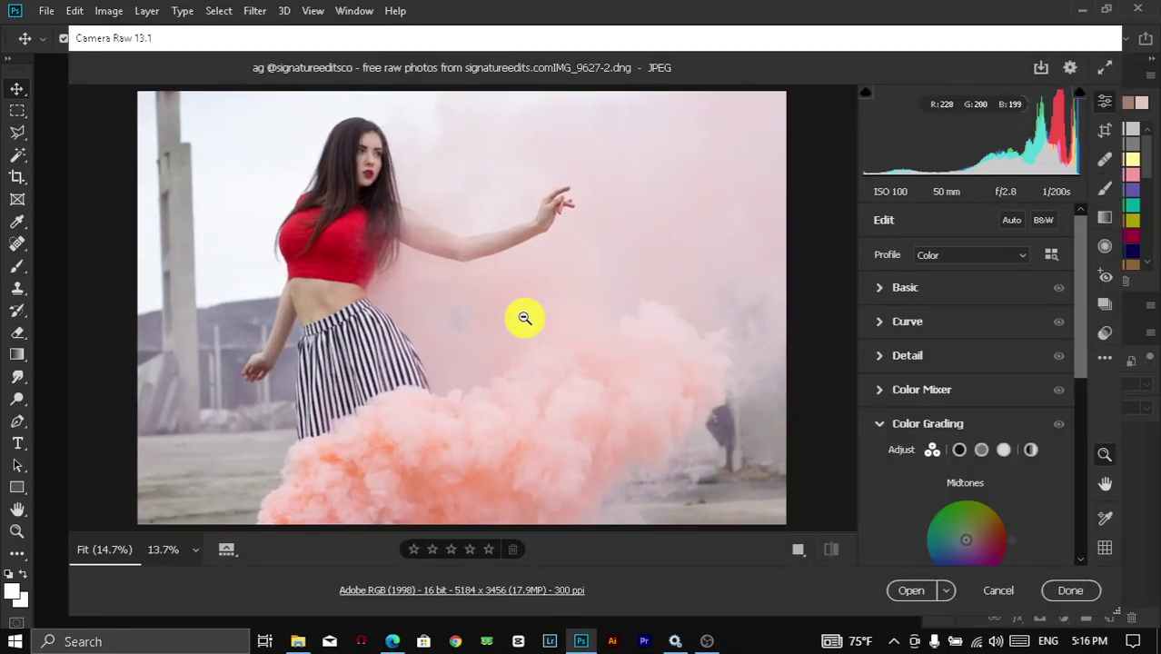
click(913, 289)
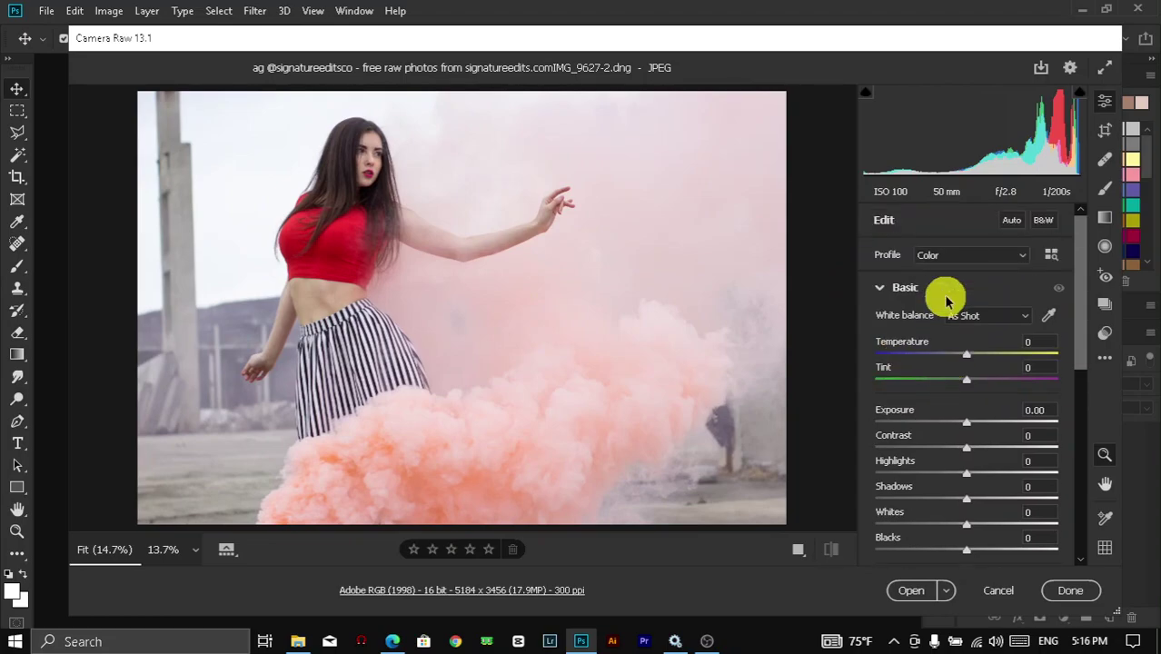
click(1013, 221)
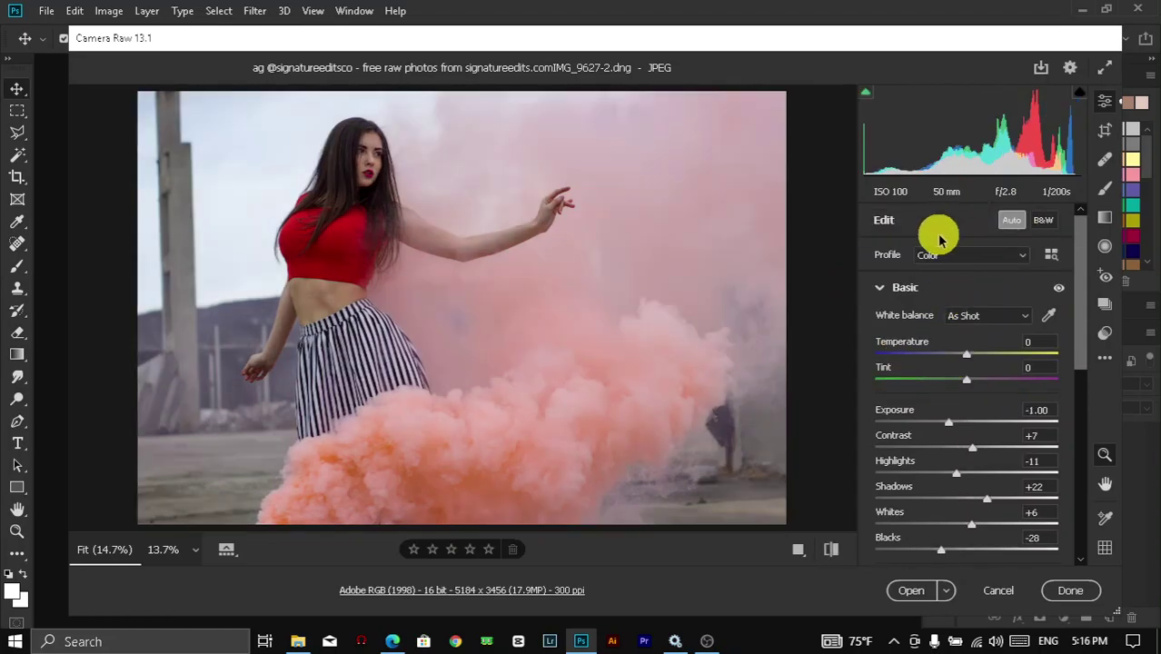
- Set exposure to -0.35, contrast to +3, highlights to +8, shadows to +35, whites to +7 and blacks to -7
drag(950, 427, 975, 472)
scroll(978, 455, down, 2)
mouse_move(977, 419)
mouse_down()
mouse_move(944, 415)
mouse_move(999, 418)
mouse_up()
scroll(991, 402, down, 2)
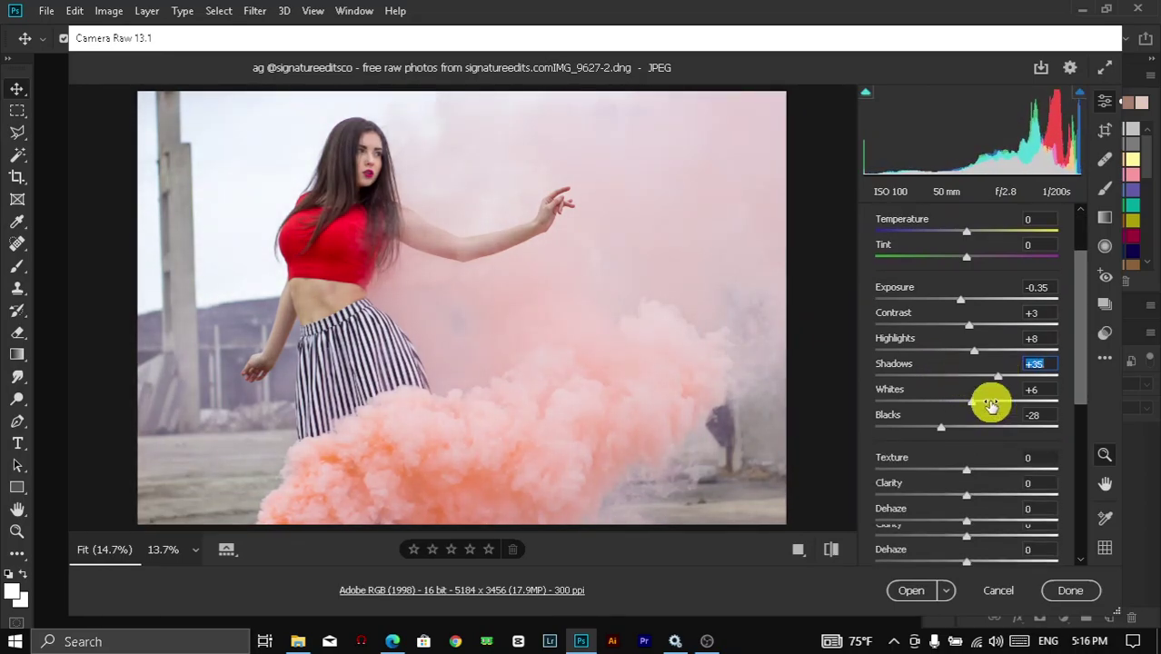
drag(970, 361, 960, 389)
- Set texture to +5, clarity to +5, vibrance to +29 and saturation to +10
drag(969, 434, 966, 457)
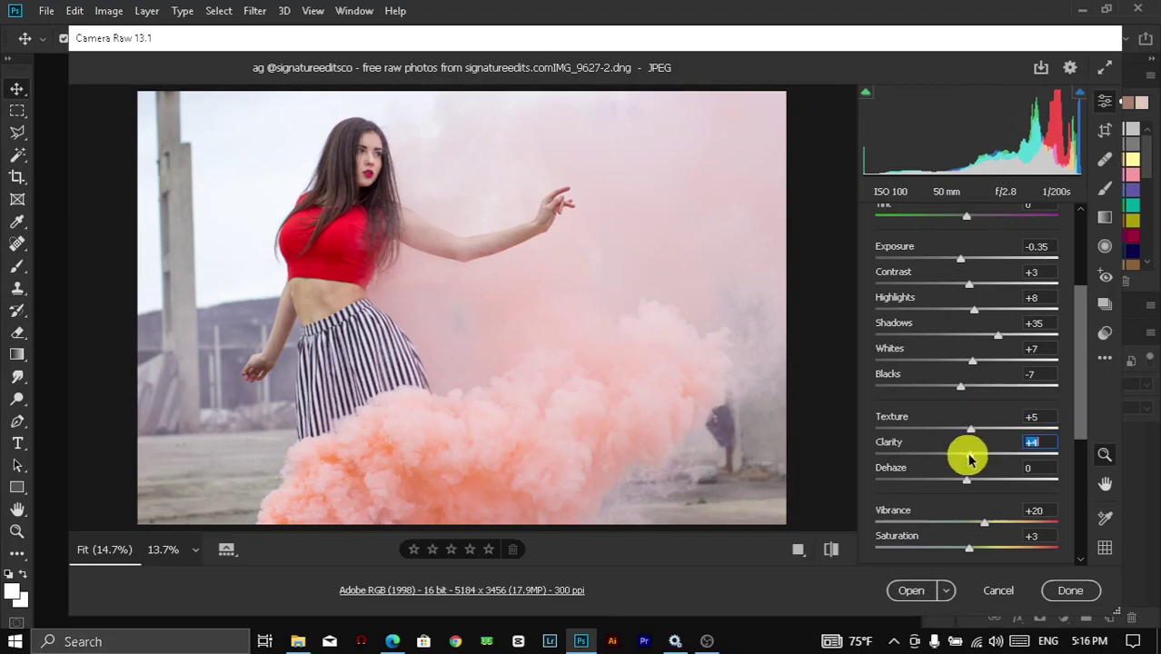
drag(371, 155, 555, 305)
scroll(946, 381, down, 2)
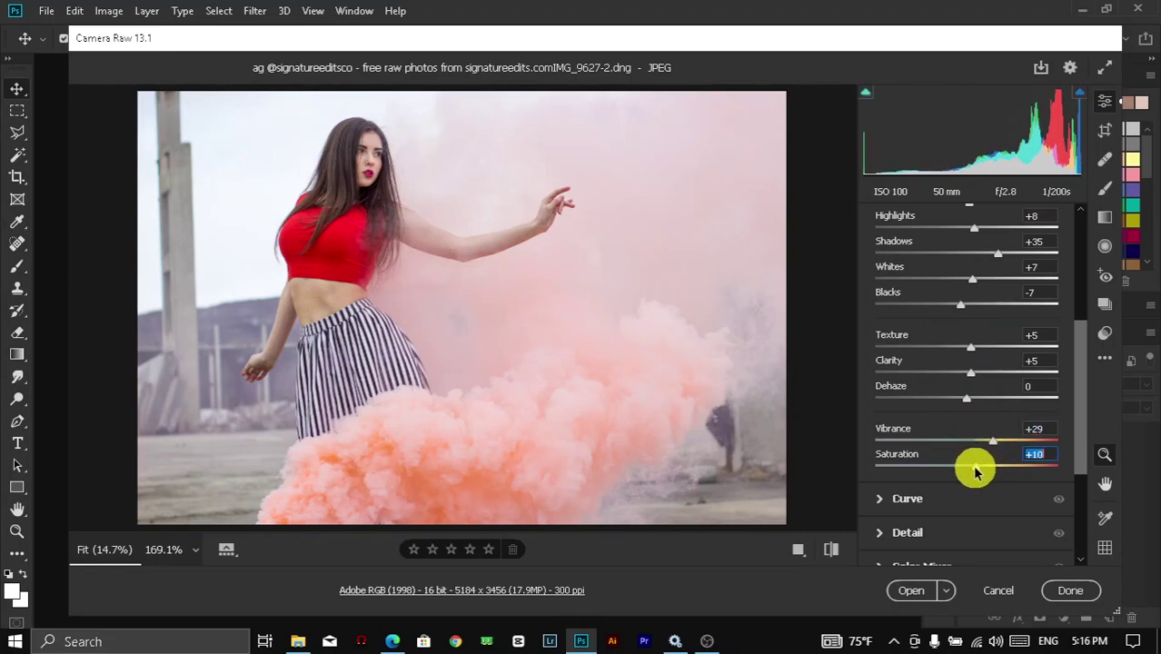
- Shape the main point curve into a gentle S with input/output points at about 66/49, 132/127 and 193/196
scroll(968, 436, down, 3)
click(939, 334)
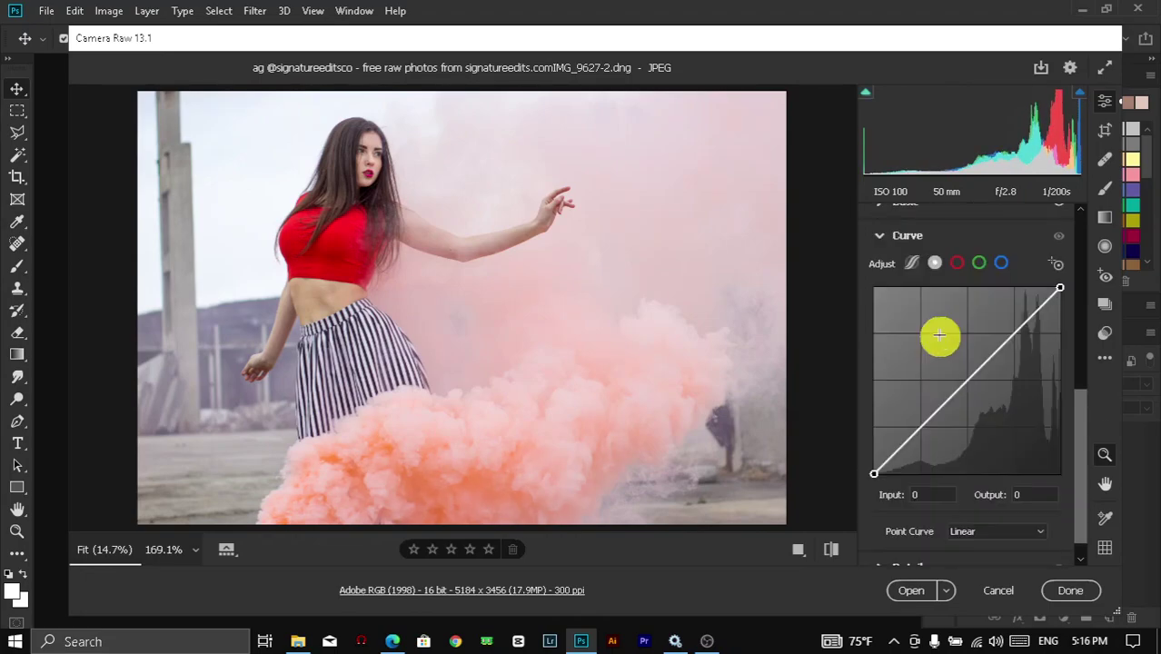
click(920, 427)
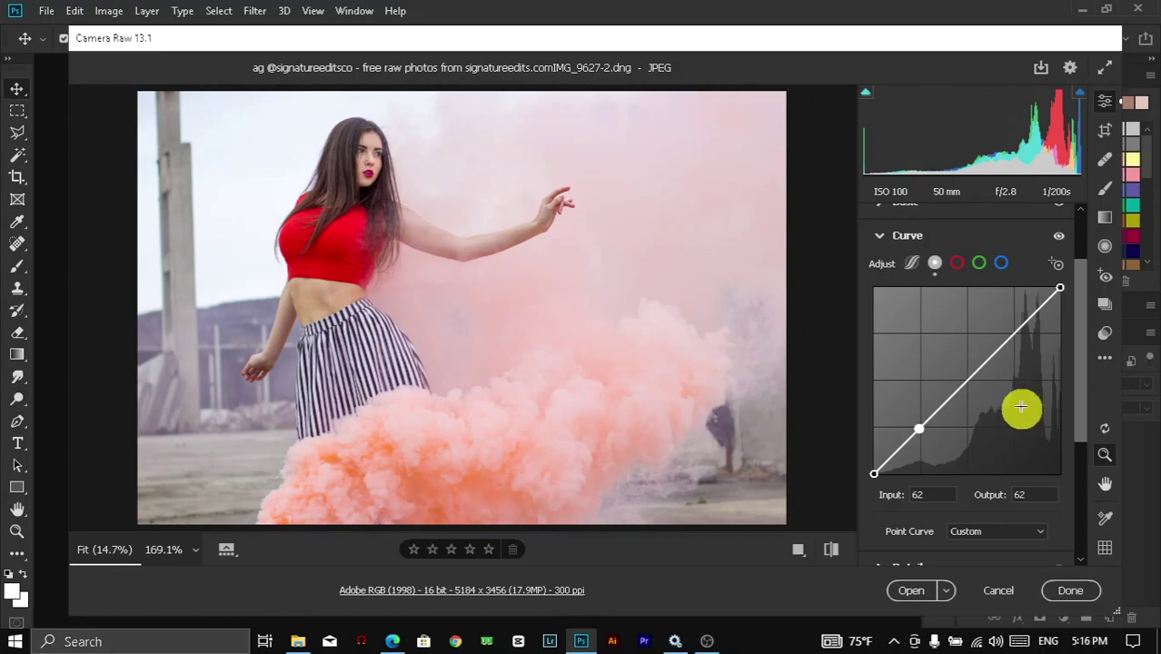
click(968, 381)
click(1012, 336)
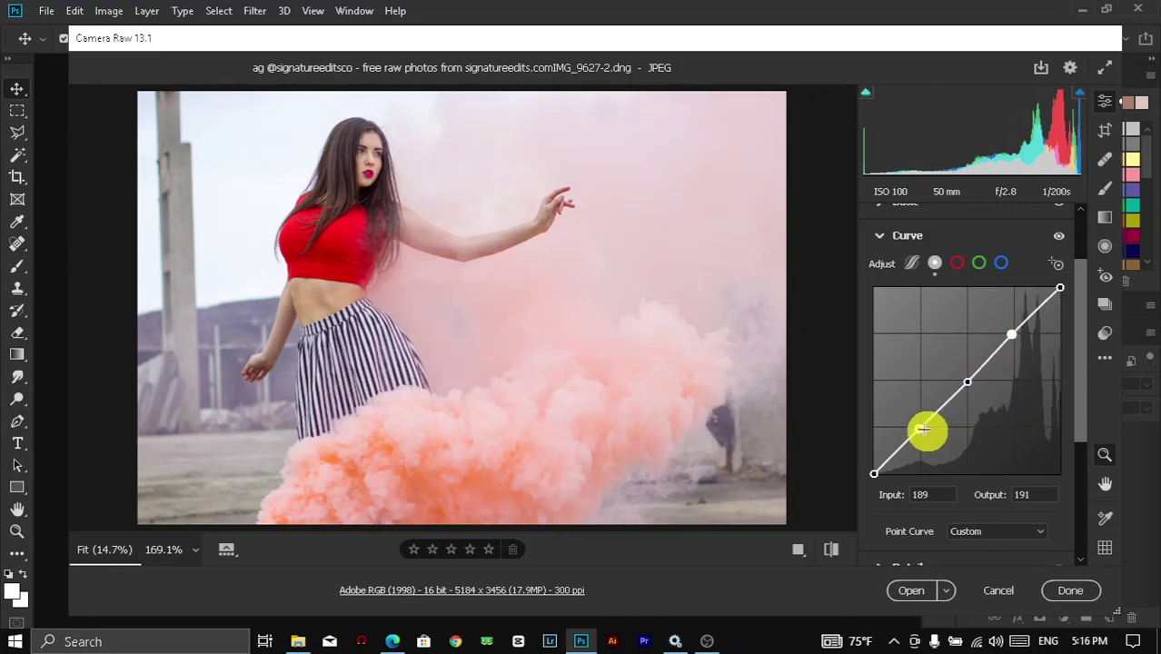
drag(921, 428, 922, 438)
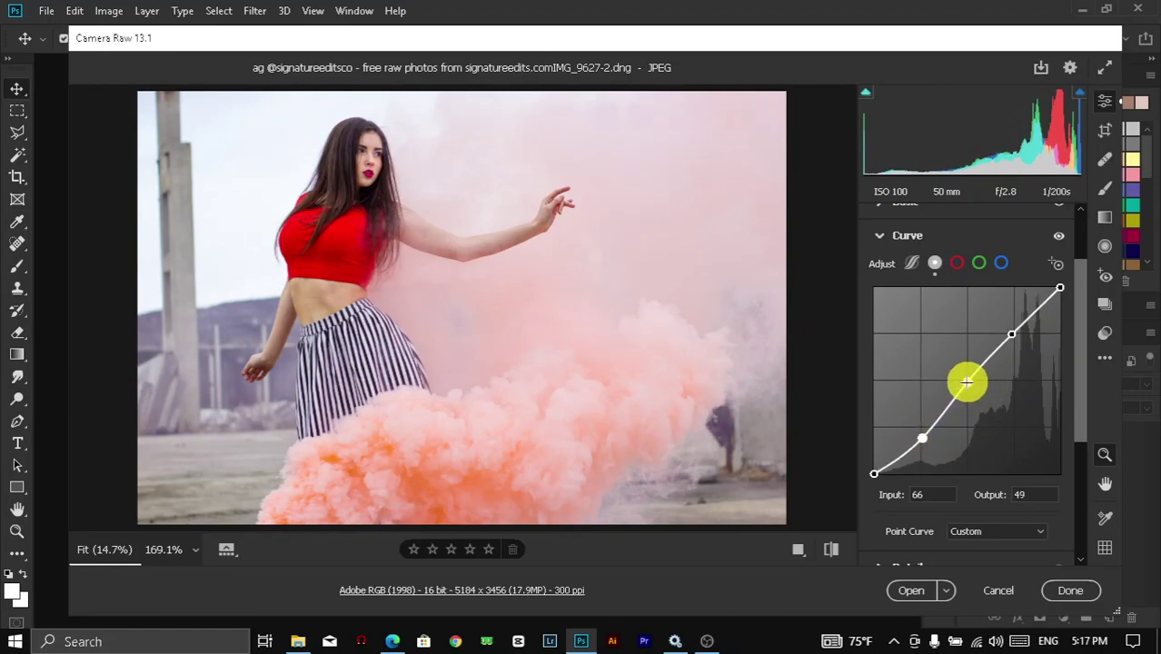
mouse_move(967, 382)
mouse_down()
mouse_move(964, 372)
mouse_move(970, 380)
mouse_up()
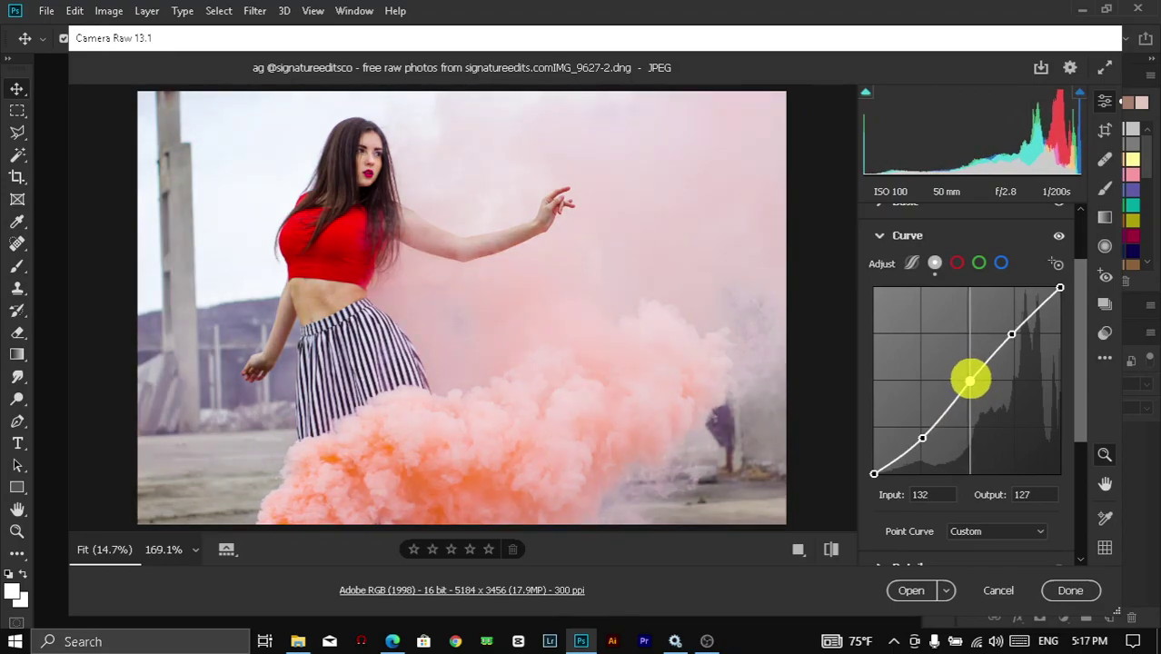
drag(1012, 334, 1015, 331)
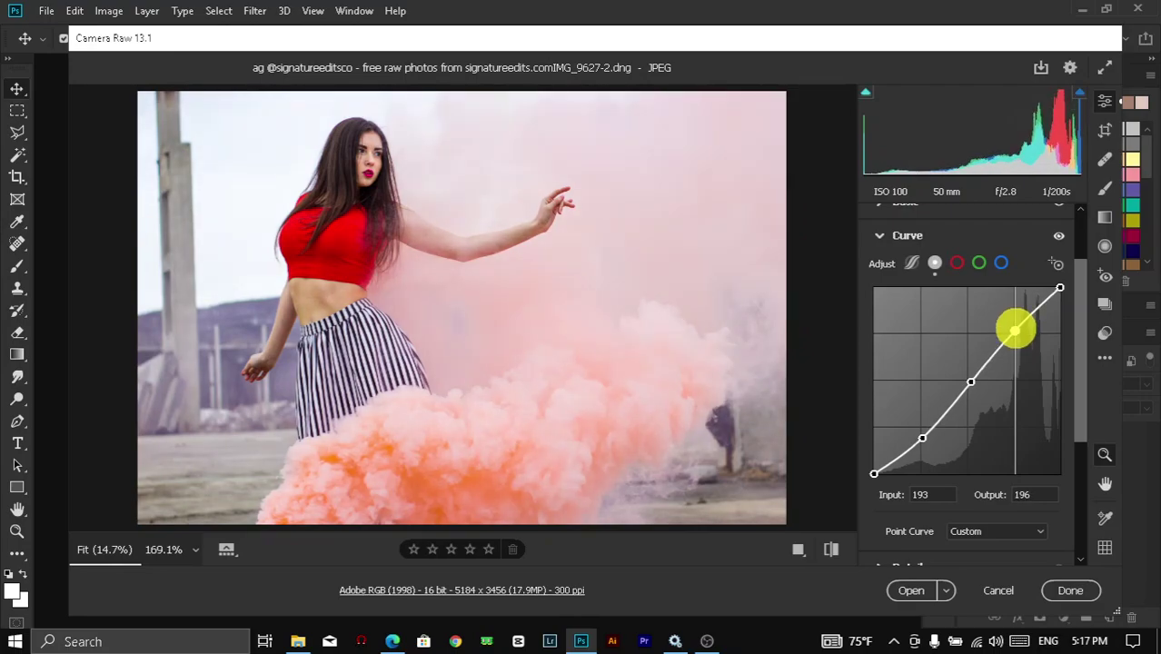
- Add three points to the red channel curve, slightly lift the shadow point and raise the midtone point to input 122, output 136
click(957, 264)
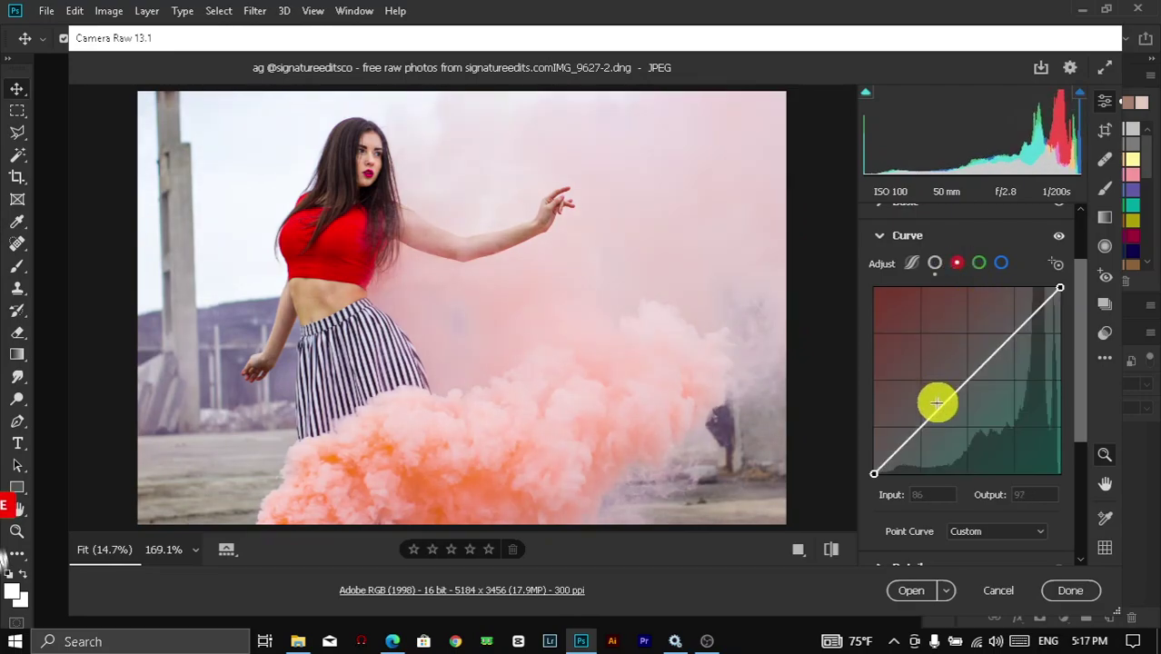
click(919, 429)
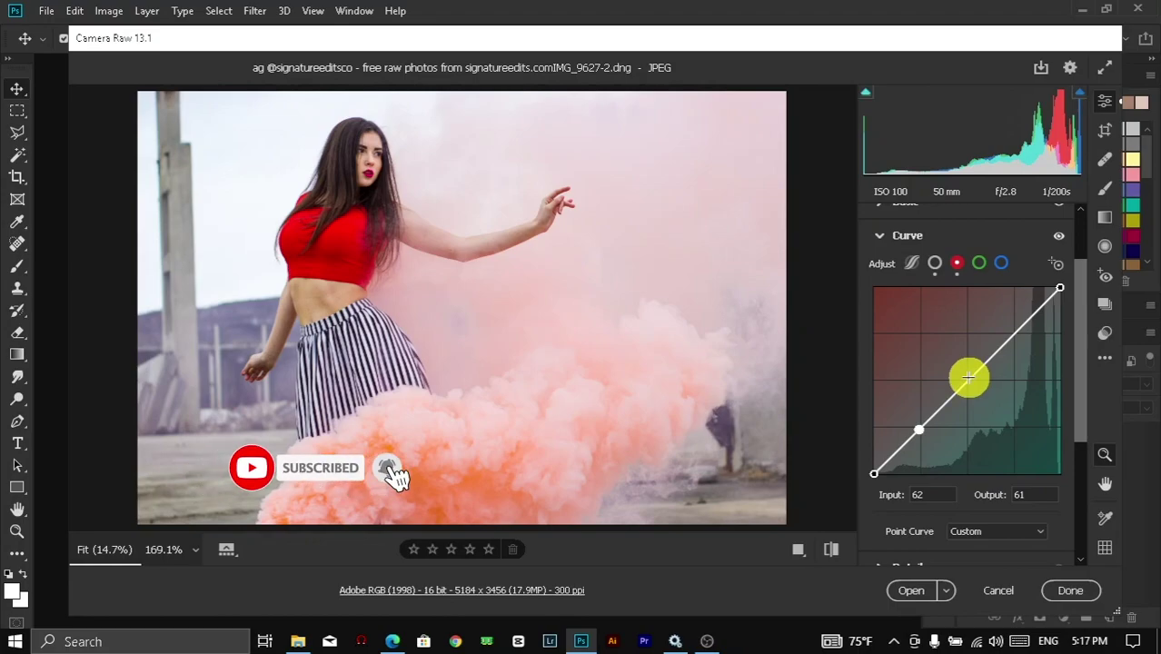
click(968, 381)
click(1013, 334)
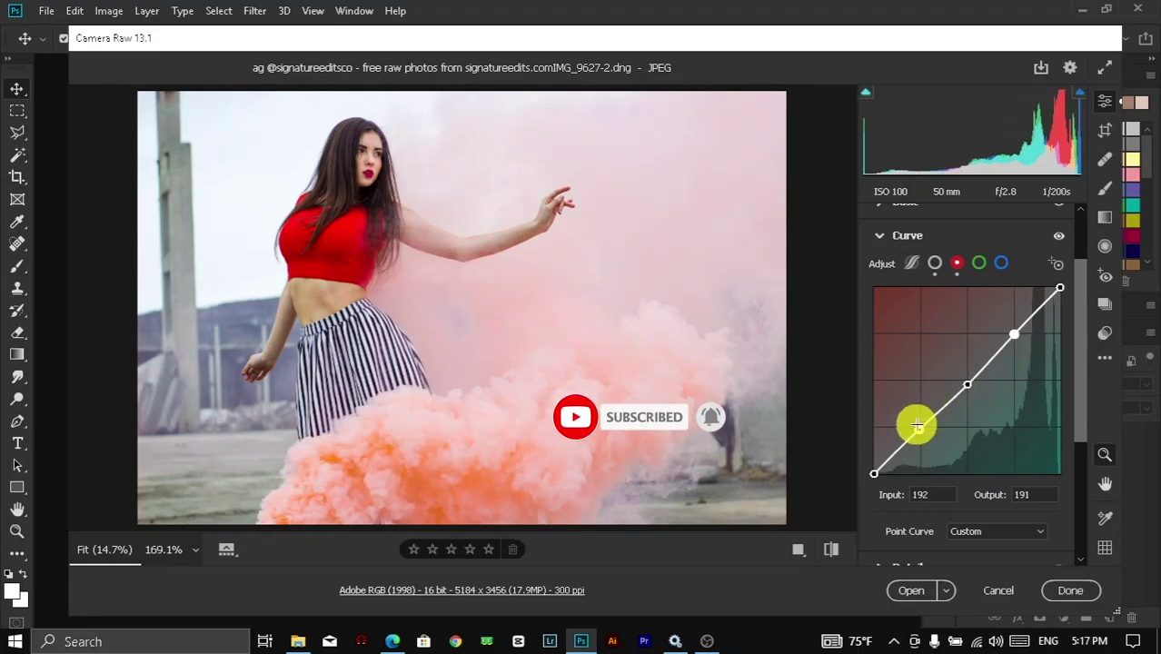
mouse_move(919, 425)
mouse_down()
mouse_move(921, 446)
mouse_move(918, 423)
mouse_up()
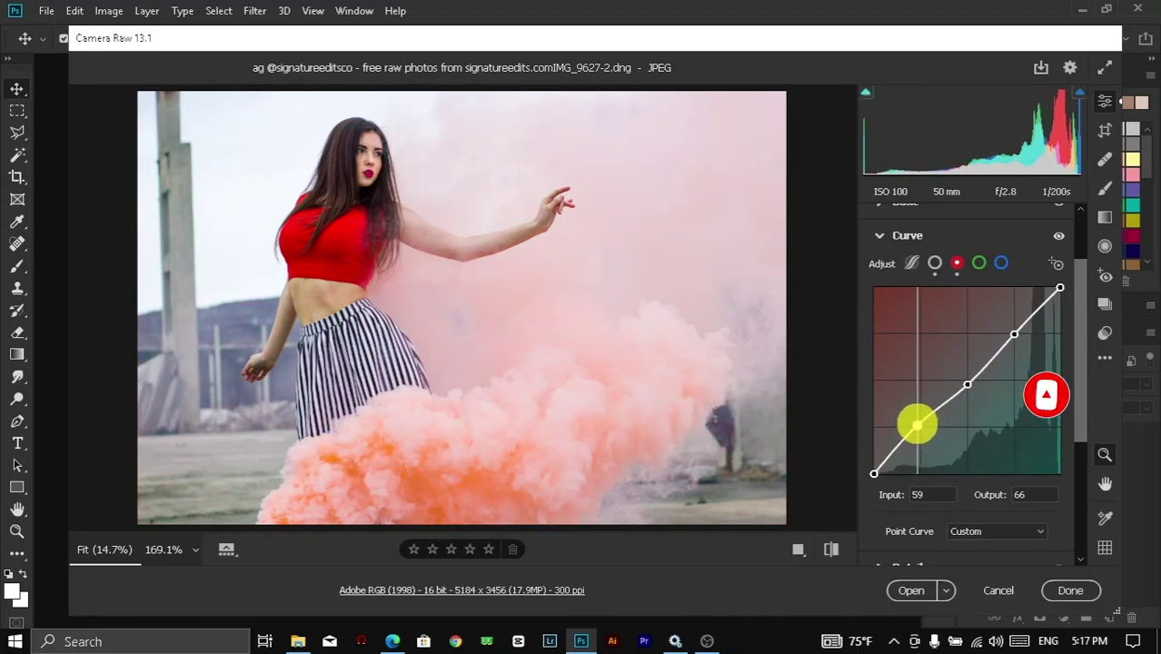
drag(970, 385, 964, 374)
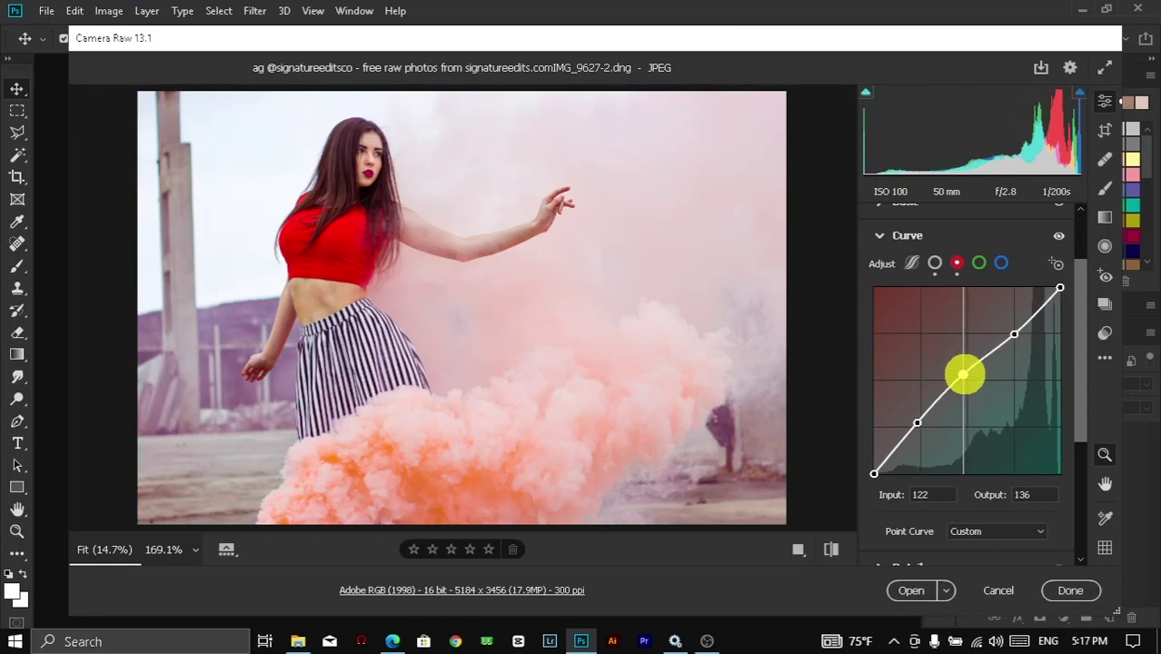
- Apply a small amount of sharpening to the photo in the Detail adjustments
click(937, 233)
click(942, 349)
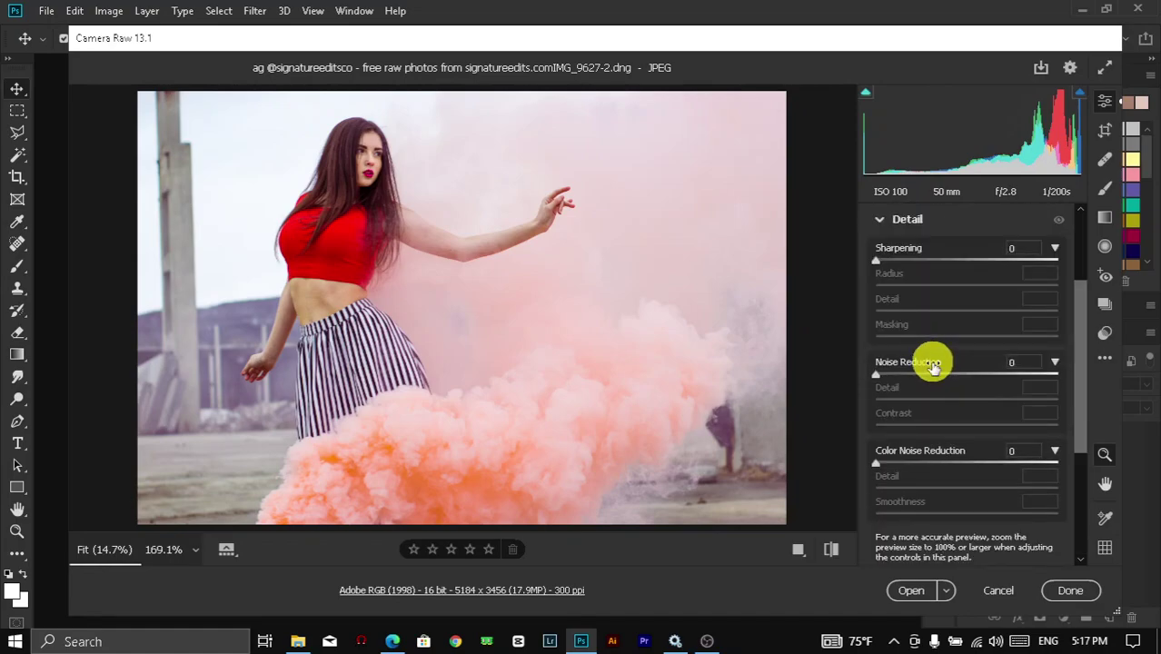
click(894, 259)
click(894, 223)
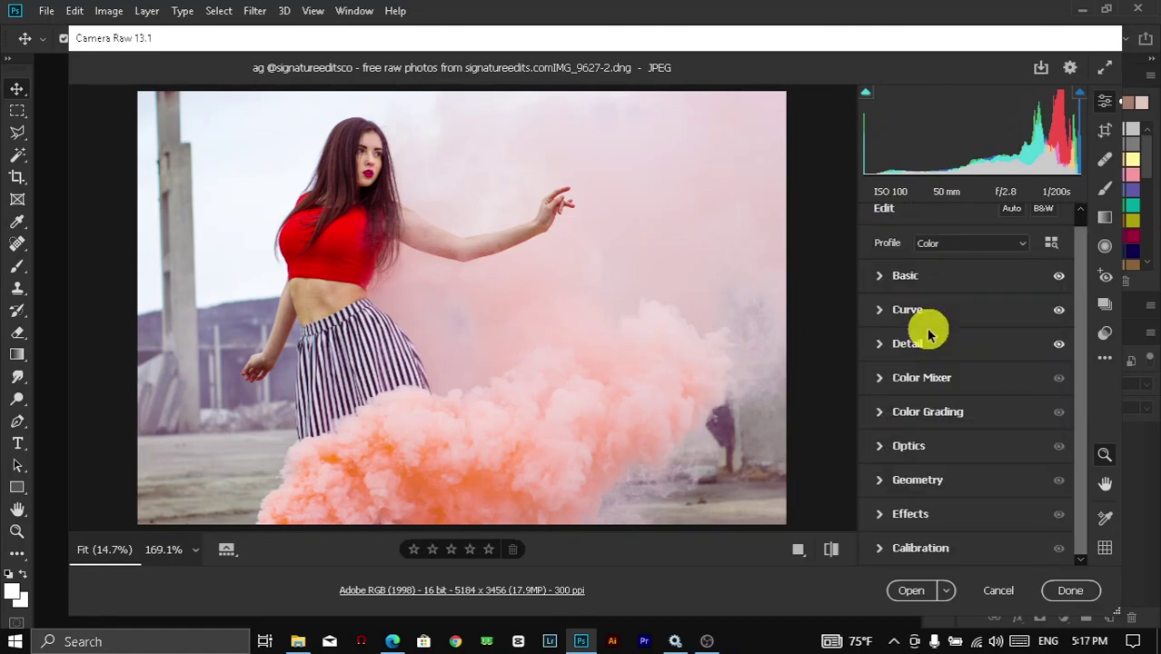
- In the Color Mixer, set the reds' saturation to +27 and luminance to -12
click(920, 377)
click(882, 310)
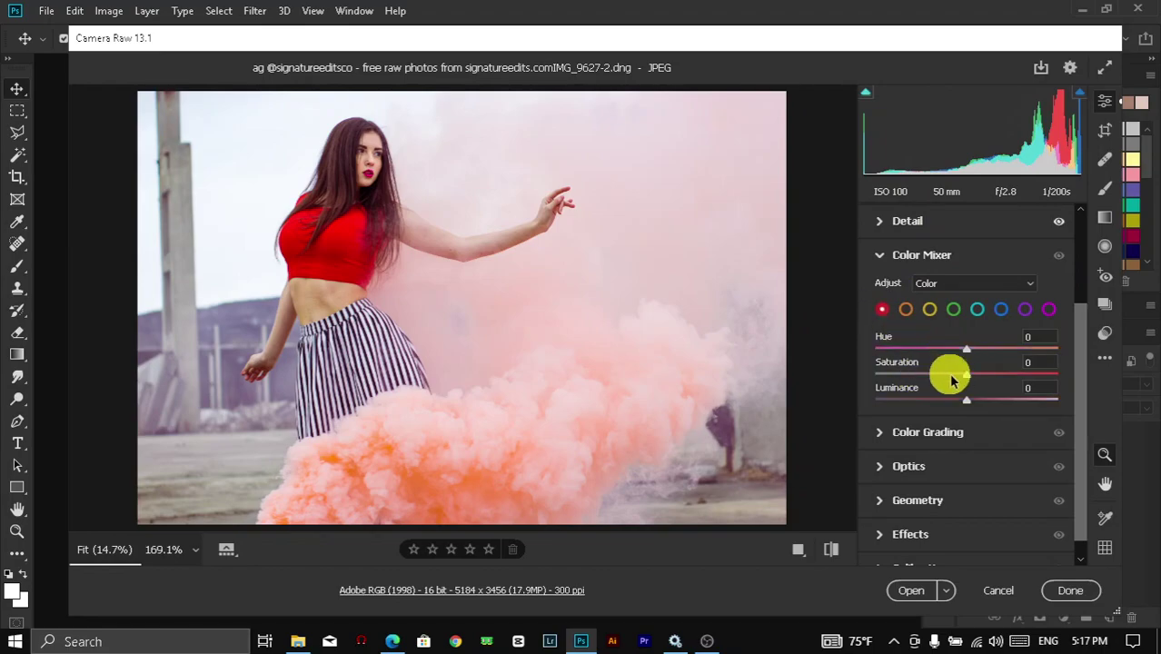
drag(973, 376, 955, 402)
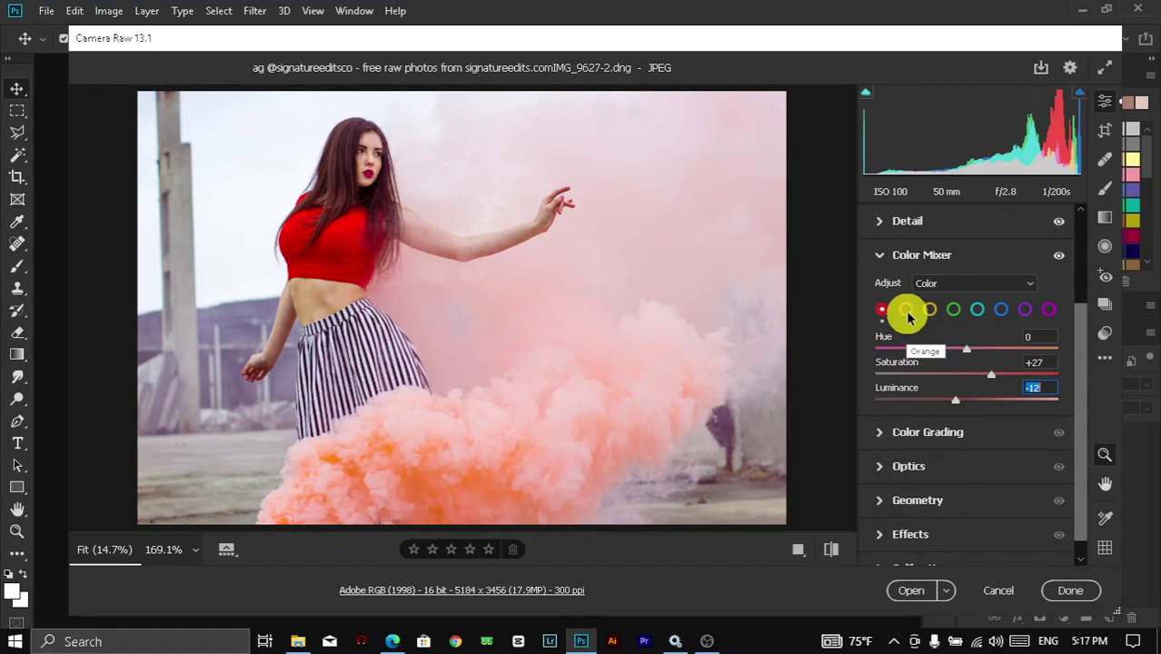
- Brighten the skin tones by setting the oranges' luminance to +17 in the Color Mixer
click(908, 316)
drag(339, 143, 443, 219)
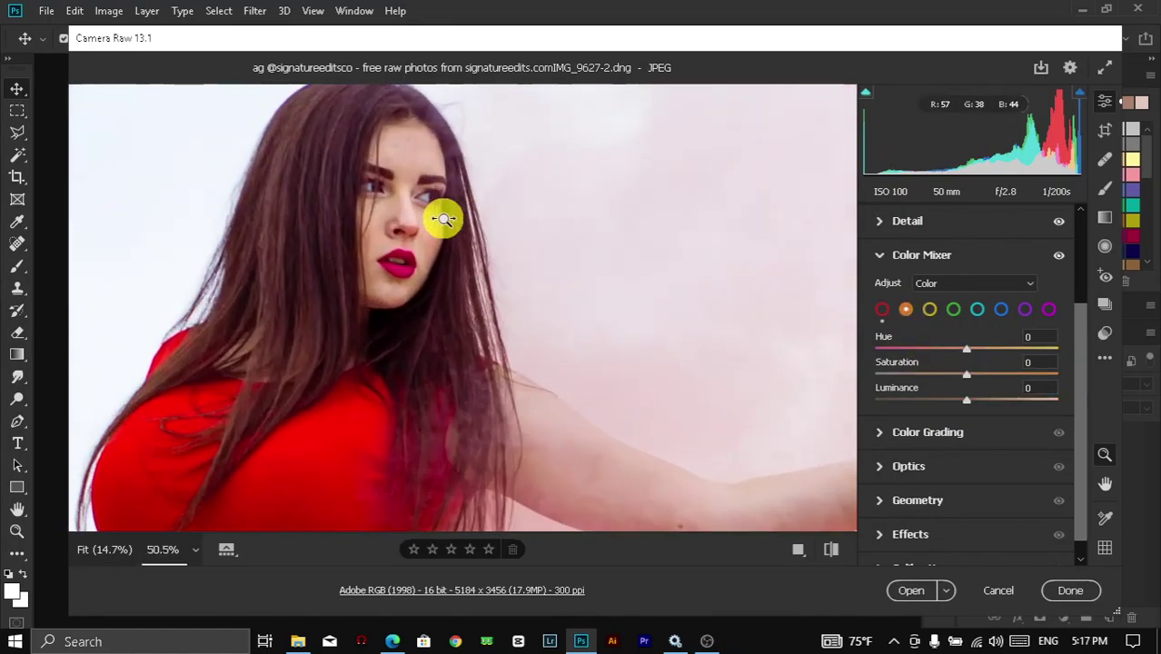
mouse_move(964, 402)
mouse_down()
mouse_move(991, 397)
mouse_move(907, 397)
mouse_move(986, 402)
mouse_up()
key(ctrl+0)
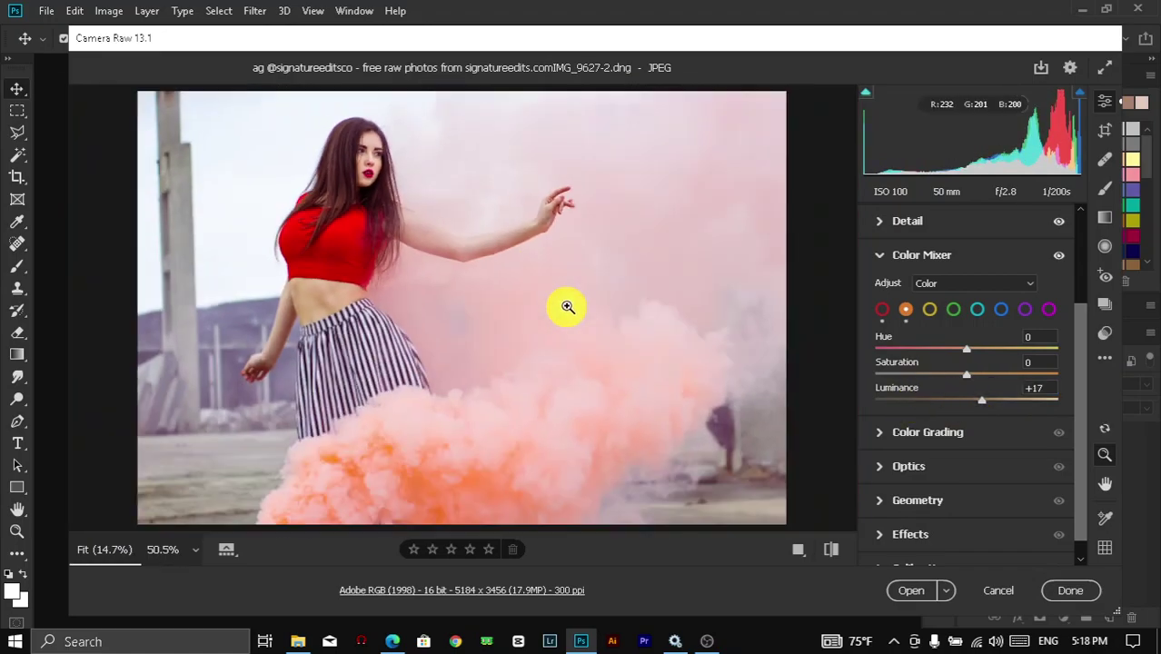
- Set the yellows' luminance to +41 and saturation to -2 in the Color Mixer
click(929, 310)
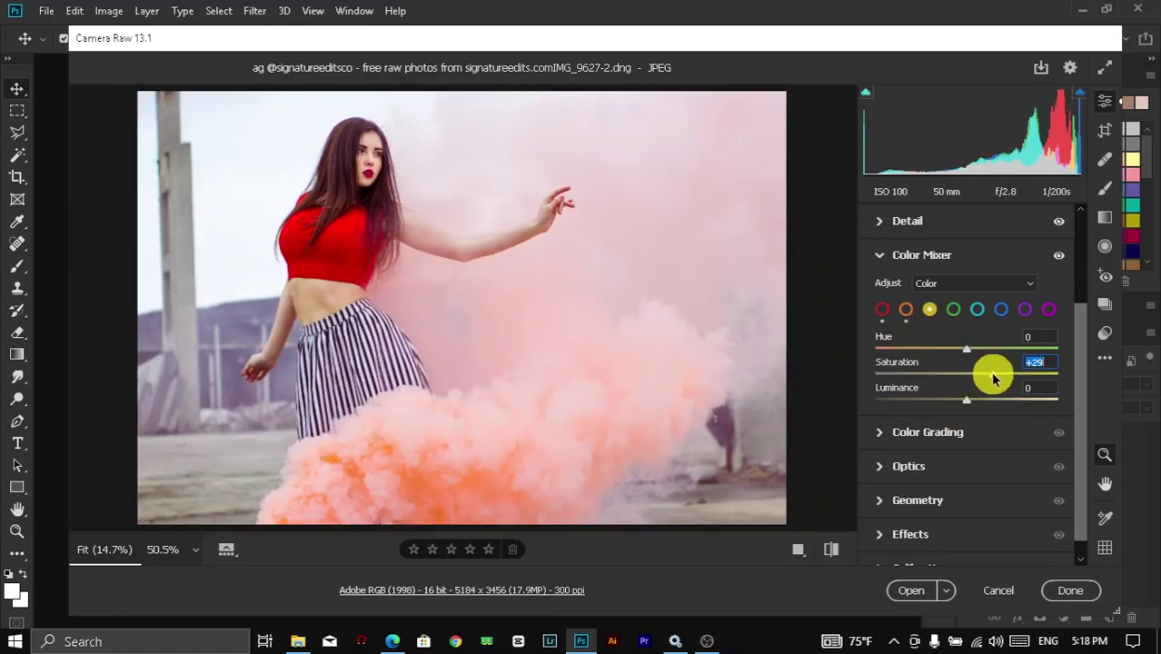
drag(993, 380, 1016, 373)
mouse_move(967, 400)
mouse_down()
mouse_move(954, 391)
mouse_move(941, 412)
mouse_move(949, 395)
mouse_move(1019, 403)
mouse_move(895, 385)
mouse_move(960, 382)
mouse_up()
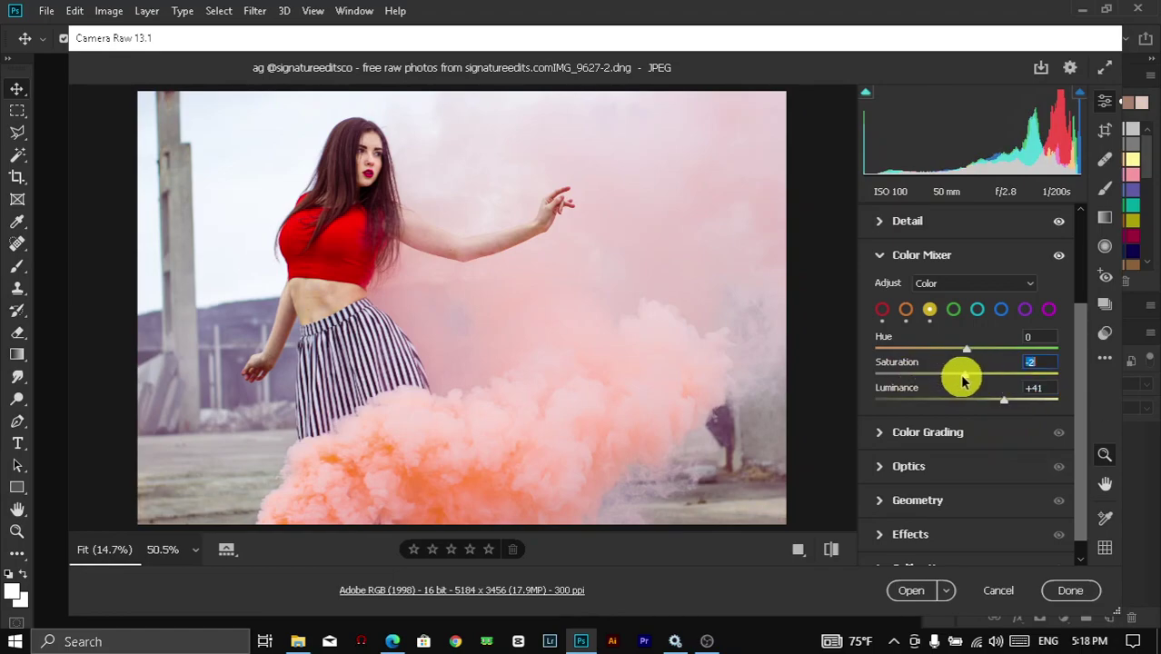
- Color grade the shadows toward orange with hue 21, saturation 19 and luminance about -18
scroll(968, 314, down, 1)
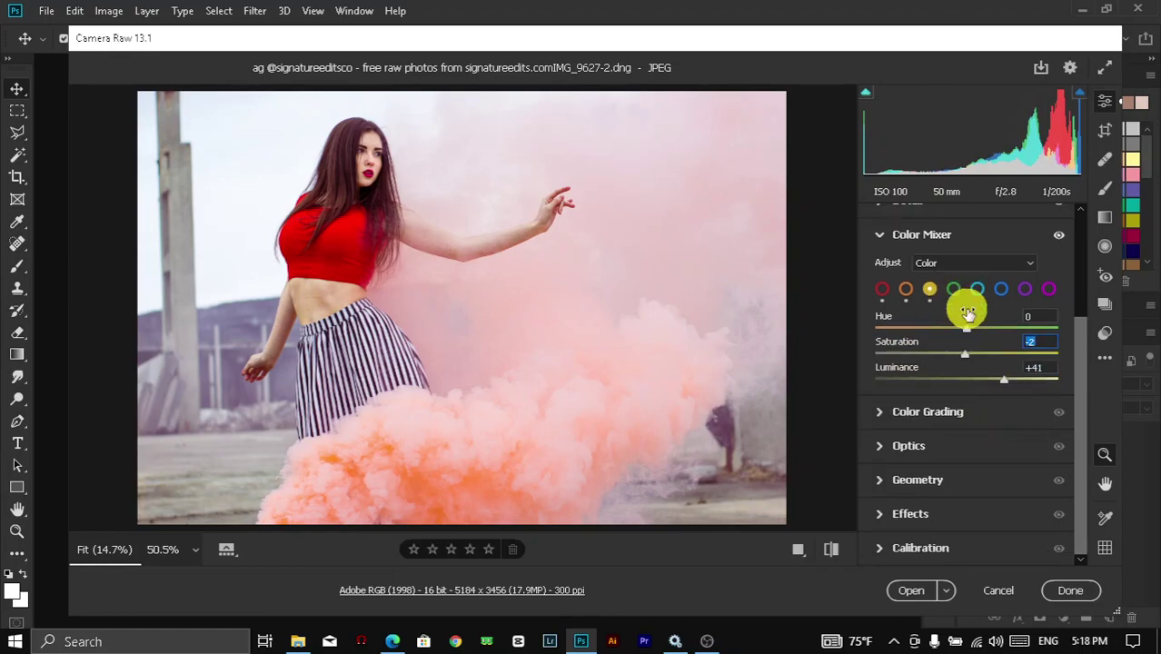
click(933, 410)
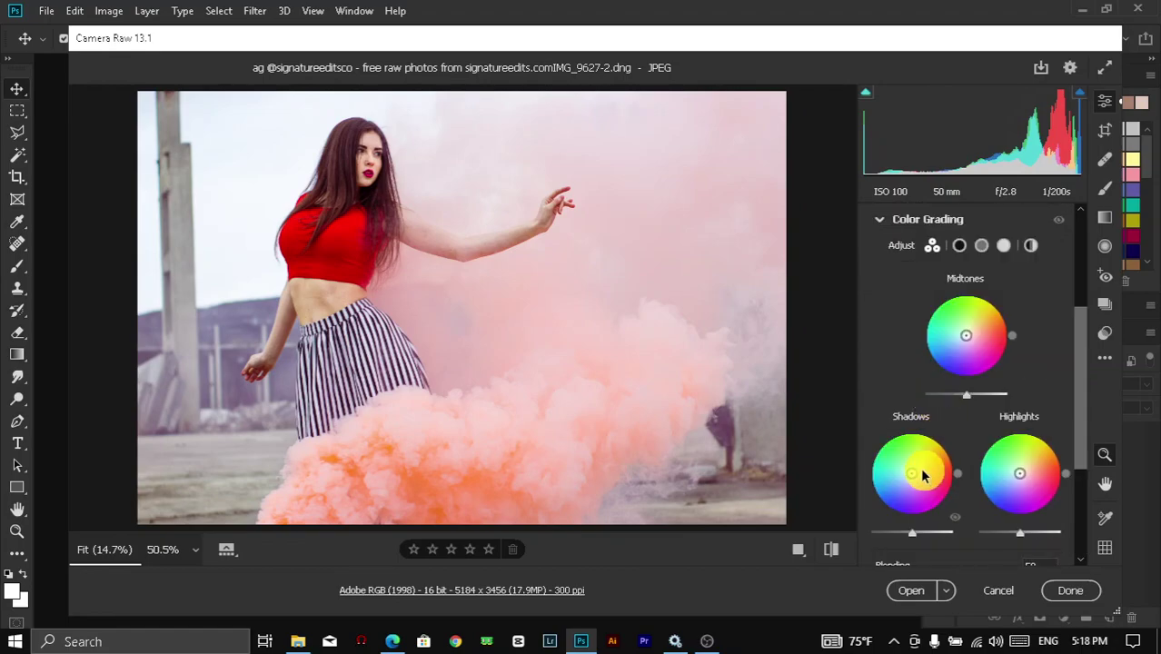
drag(920, 472, 931, 474)
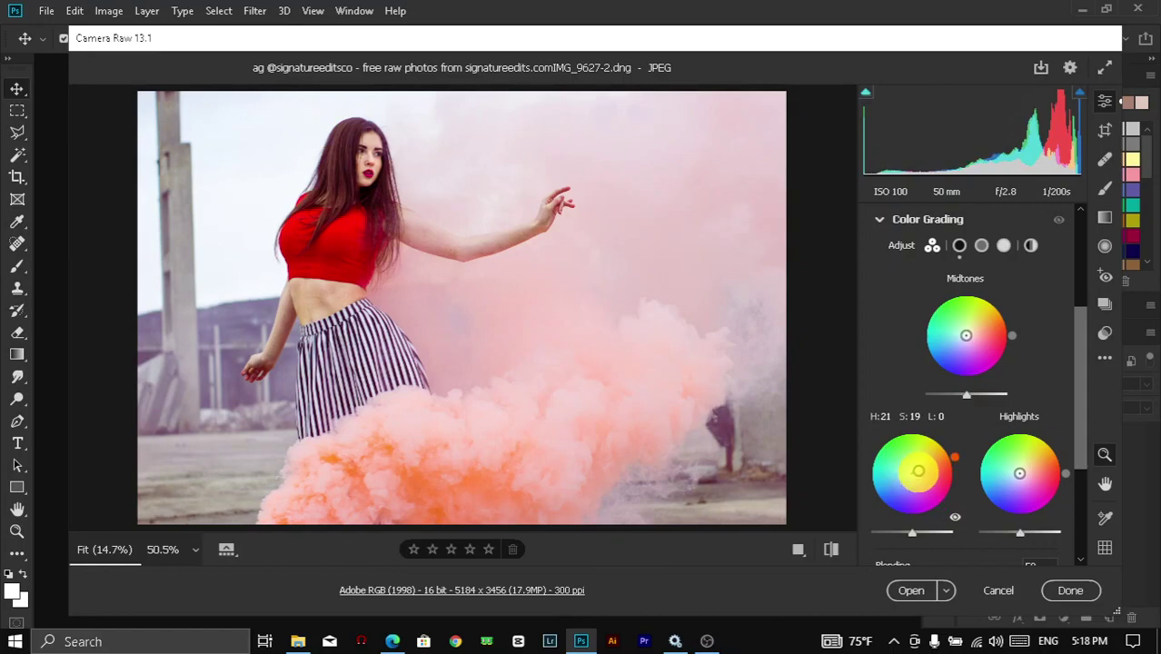
mouse_move(912, 534)
mouse_down()
mouse_move(890, 537)
mouse_move(918, 532)
mouse_move(902, 540)
mouse_up()
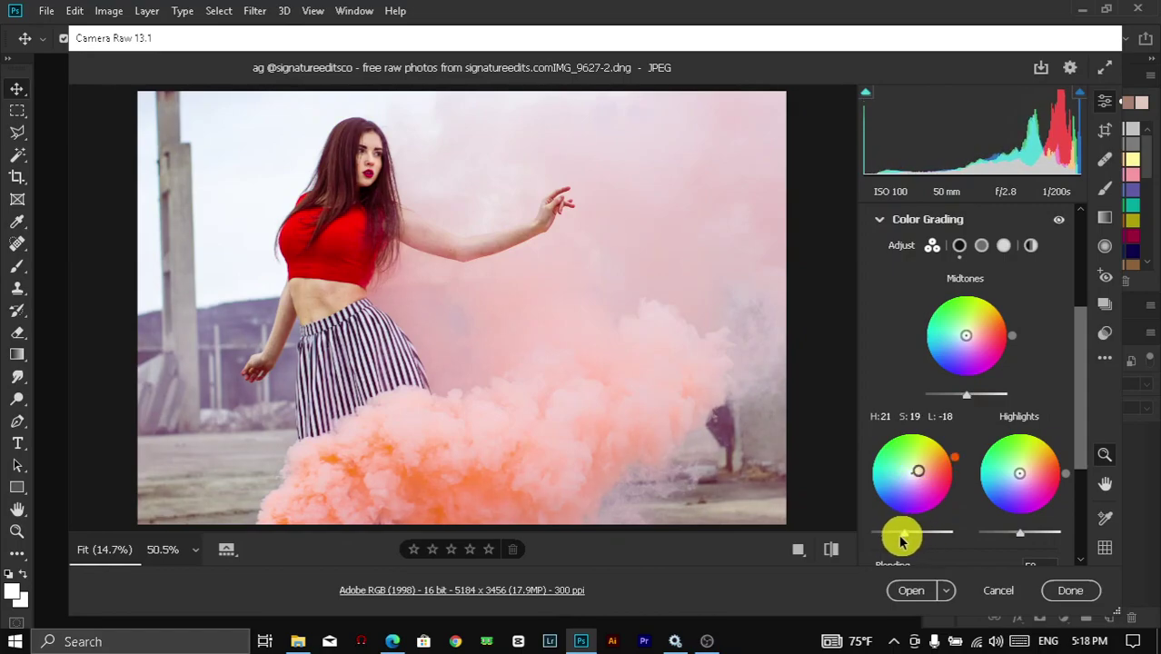
- Color grade the highlights with hue 0, saturation 4 and luminance -9
drag(1020, 473, 1021, 473)
drag(1020, 533, 1016, 537)
scroll(940, 428, down, 1)
scroll(940, 427, down, 3)
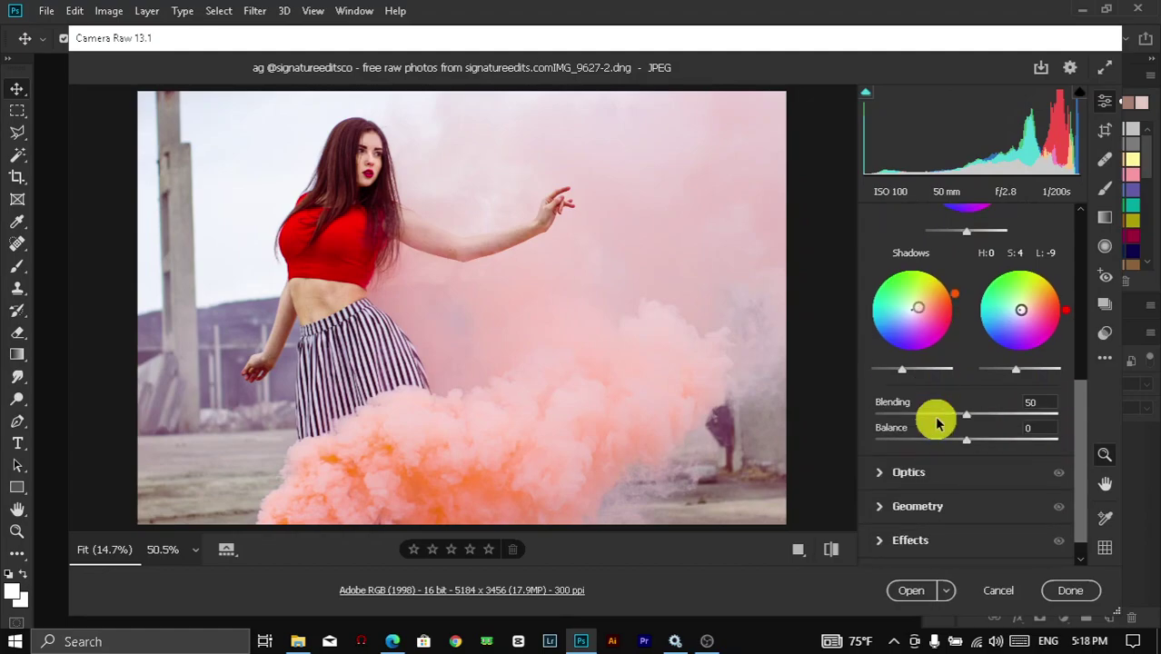
- Collapse the Color Grading settings and compare the photo with and without the adjustments
scroll(944, 449, up, 1)
scroll(943, 449, up, 5)
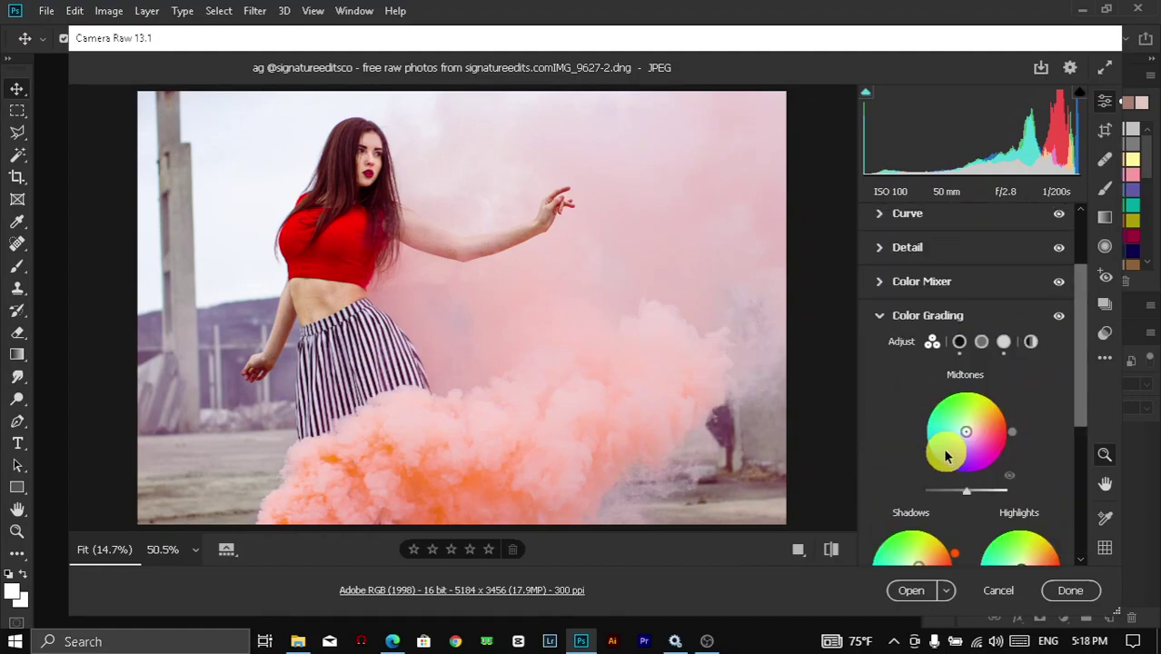
click(912, 401)
click(829, 551)
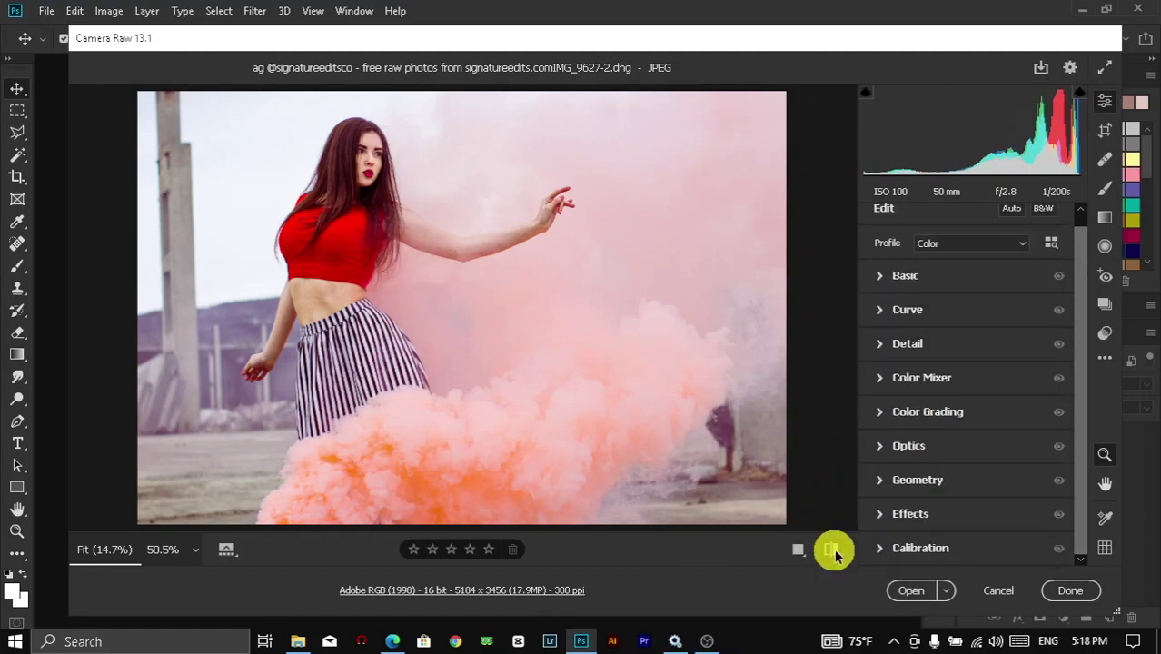
click(834, 552)
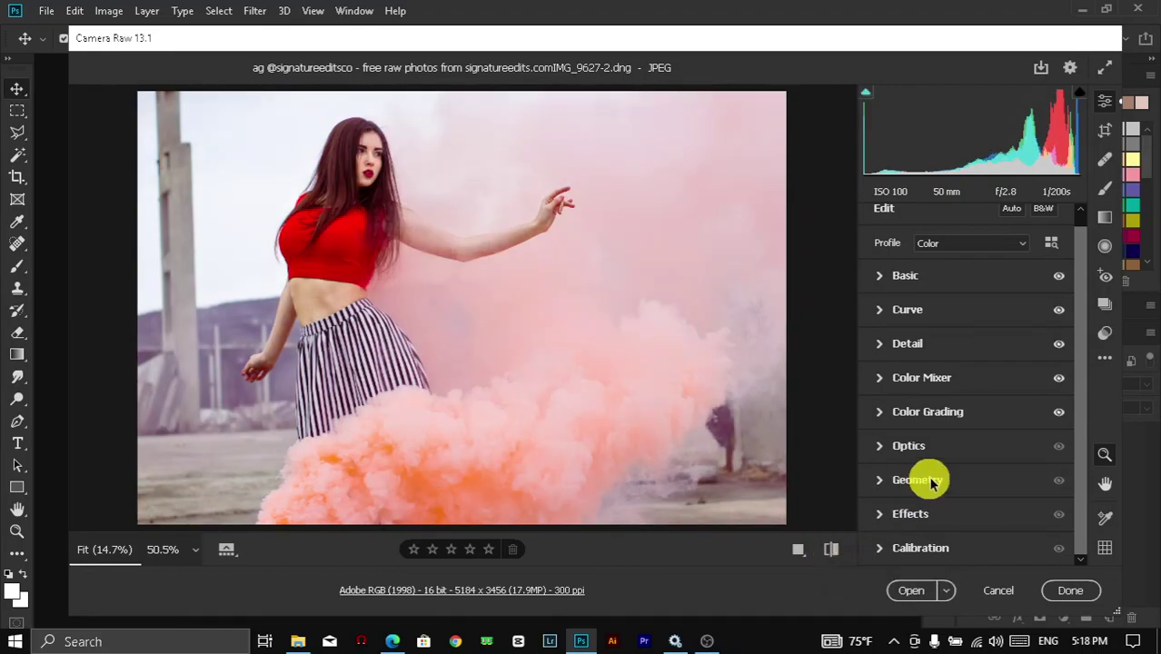
- Open a copy of the adjusted photo in Photoshop and add a Selective Color adjustment layer above the Background
key(alt)
alt+click(910, 595)
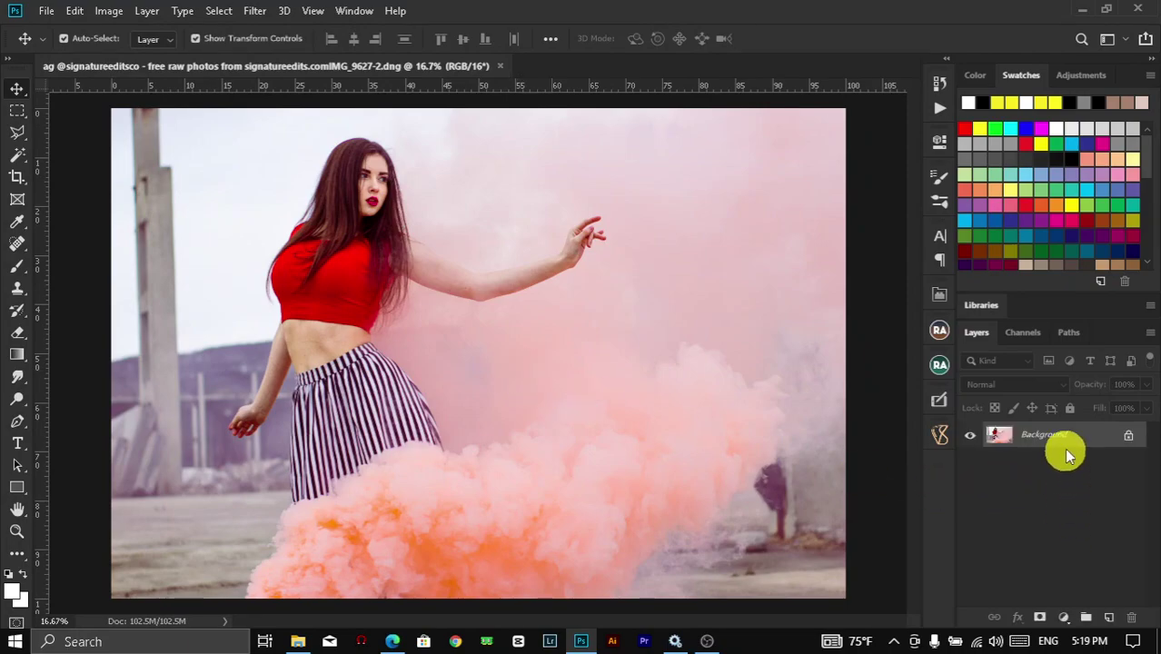
click(1064, 617)
click(1054, 610)
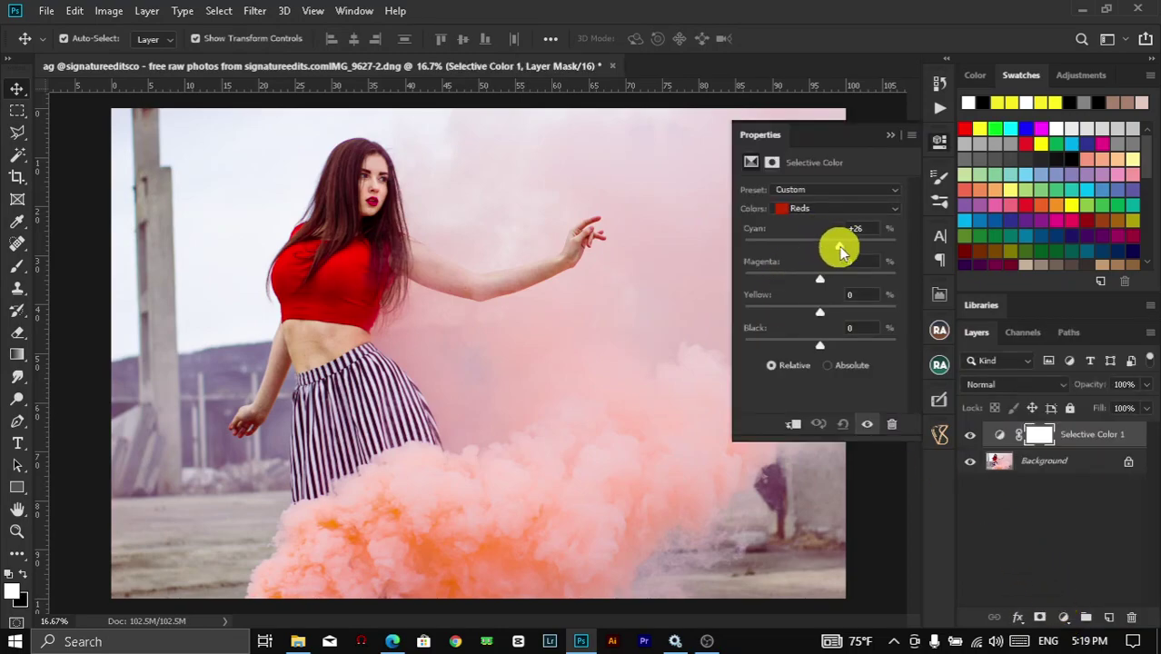
- Set the Reds to cyan +29, magenta +15, yellow +35 and black +29, and compare the photo with and without the adjustment layer
drag(840, 247, 831, 279)
drag(820, 312, 839, 345)
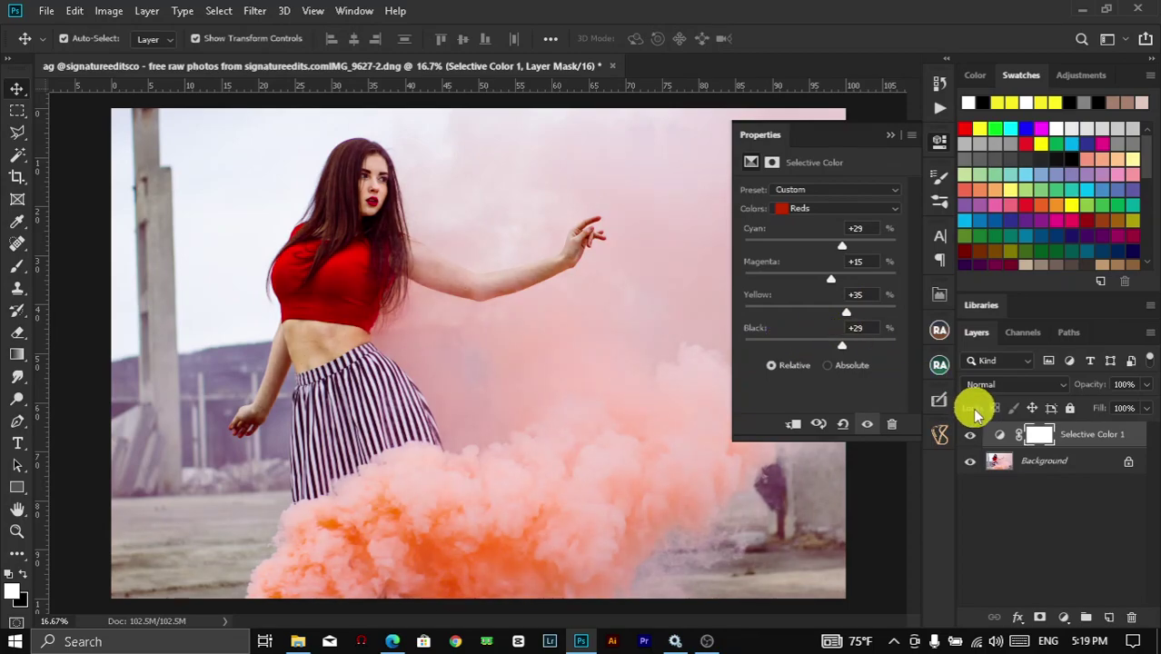
click(969, 434)
click(969, 435)
- Set the Yellows to cyan +28, magenta +8, yellow -40 and black about +25, and collapse the Selective Color settings
key(ctrl+minus)
scroll(569, 244, up, 2)
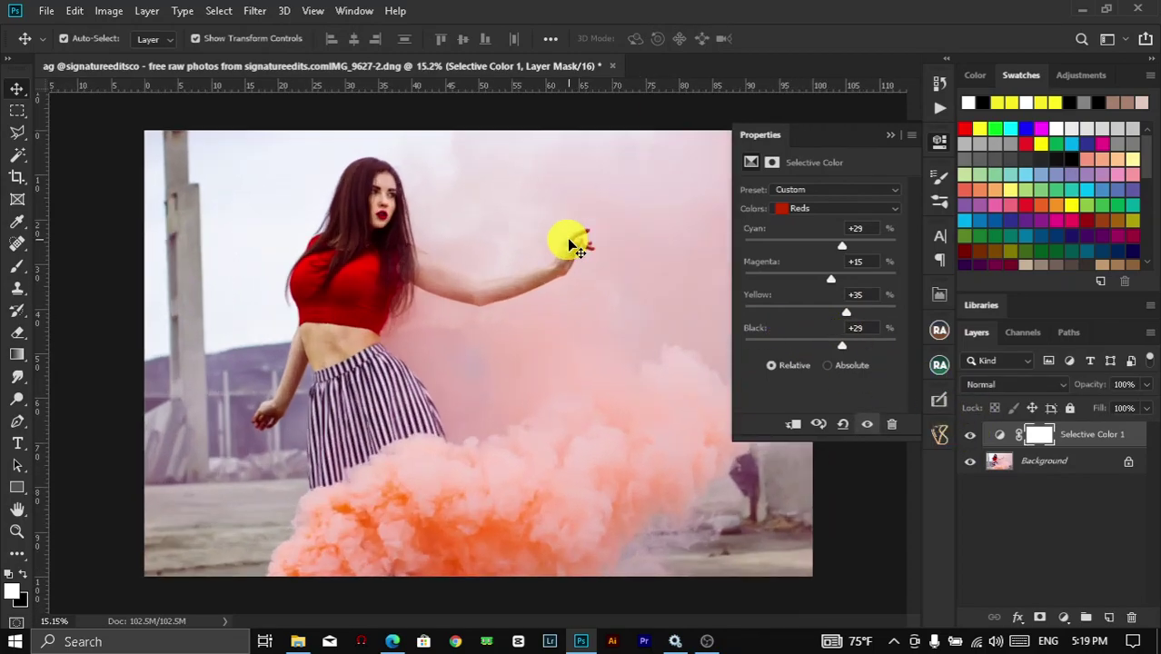
scroll(409, 169, up, 4)
scroll(359, 165, down, 5)
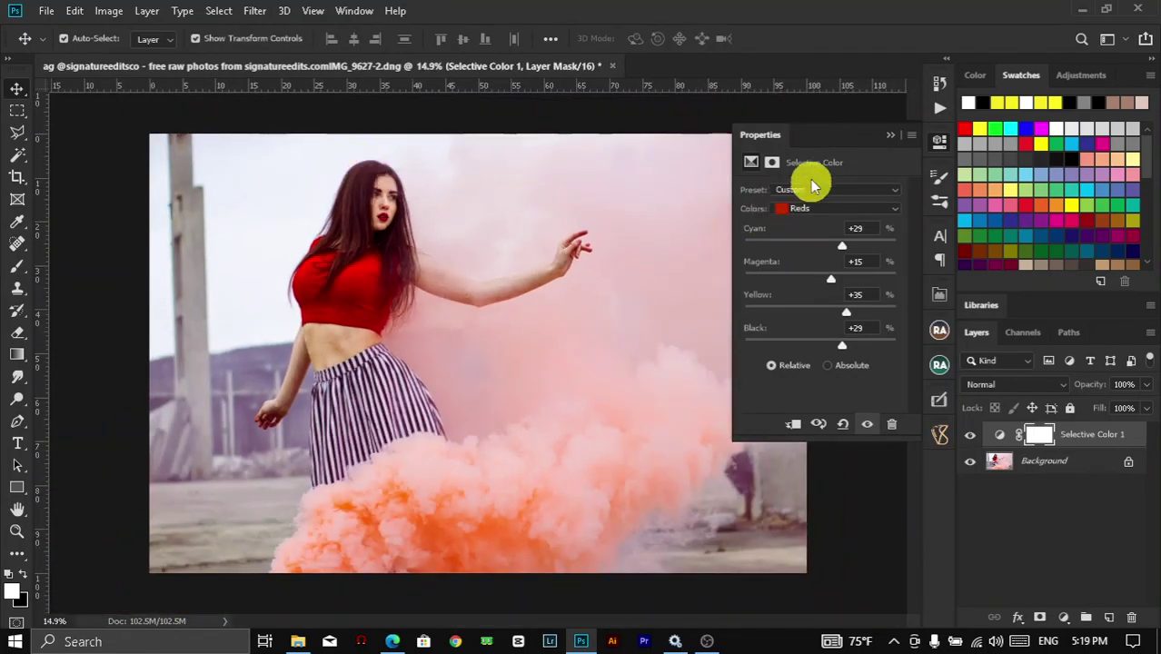
click(820, 208)
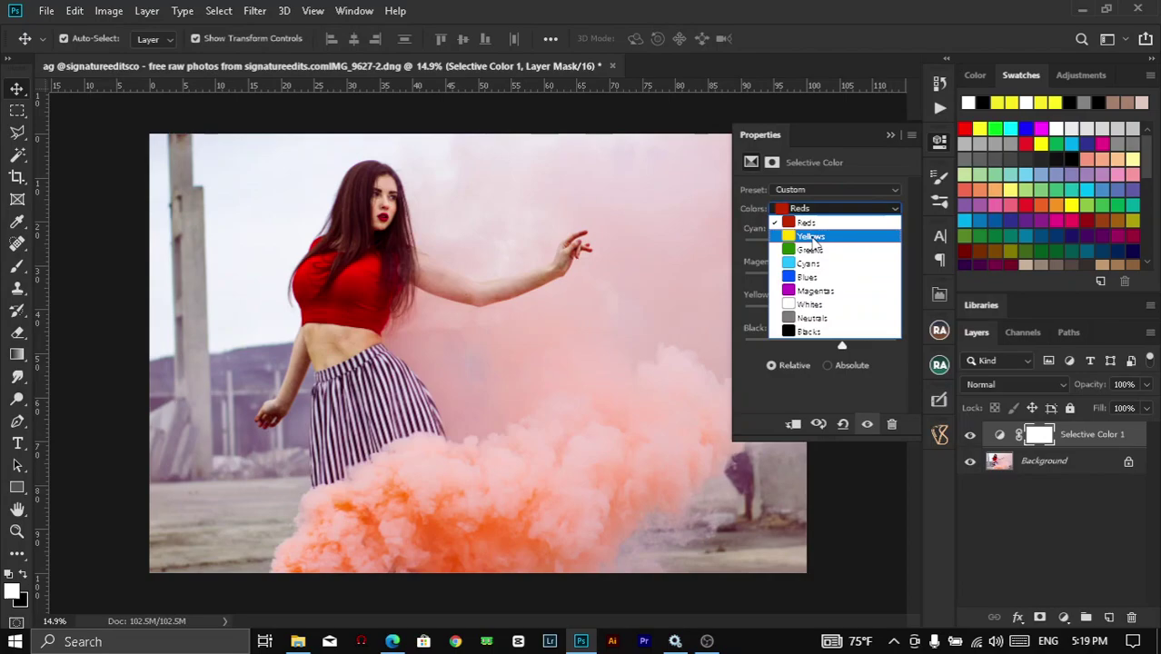
click(811, 235)
drag(820, 245, 841, 337)
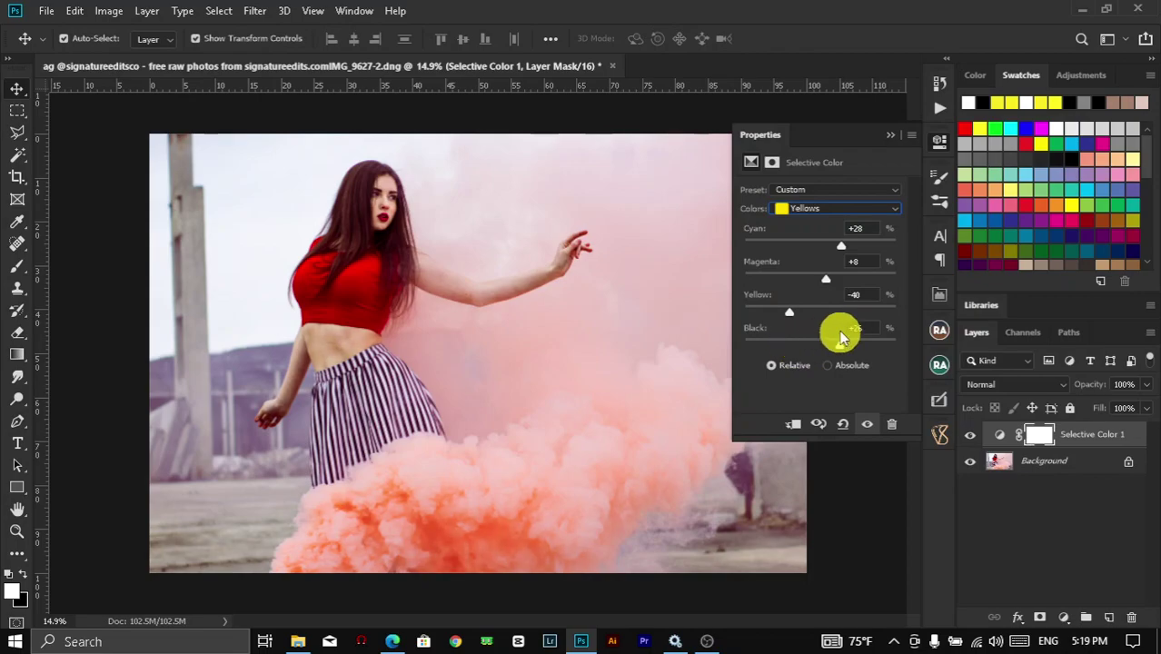
click(891, 136)
scroll(557, 277, down, 3)
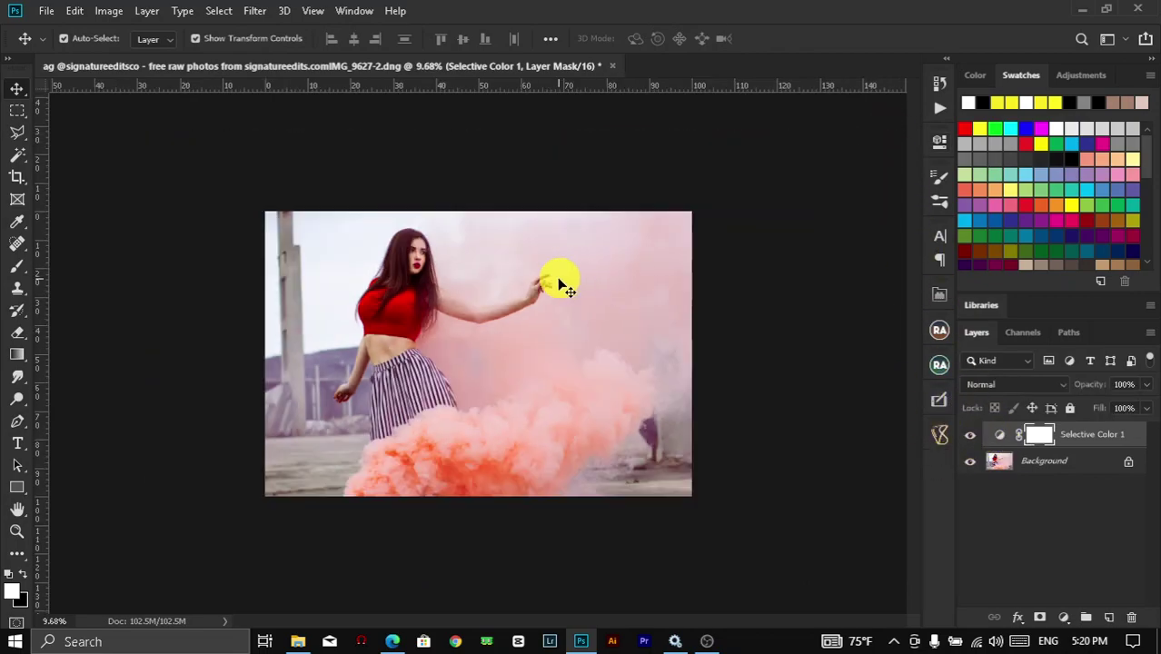
scroll(557, 277, up, 2)
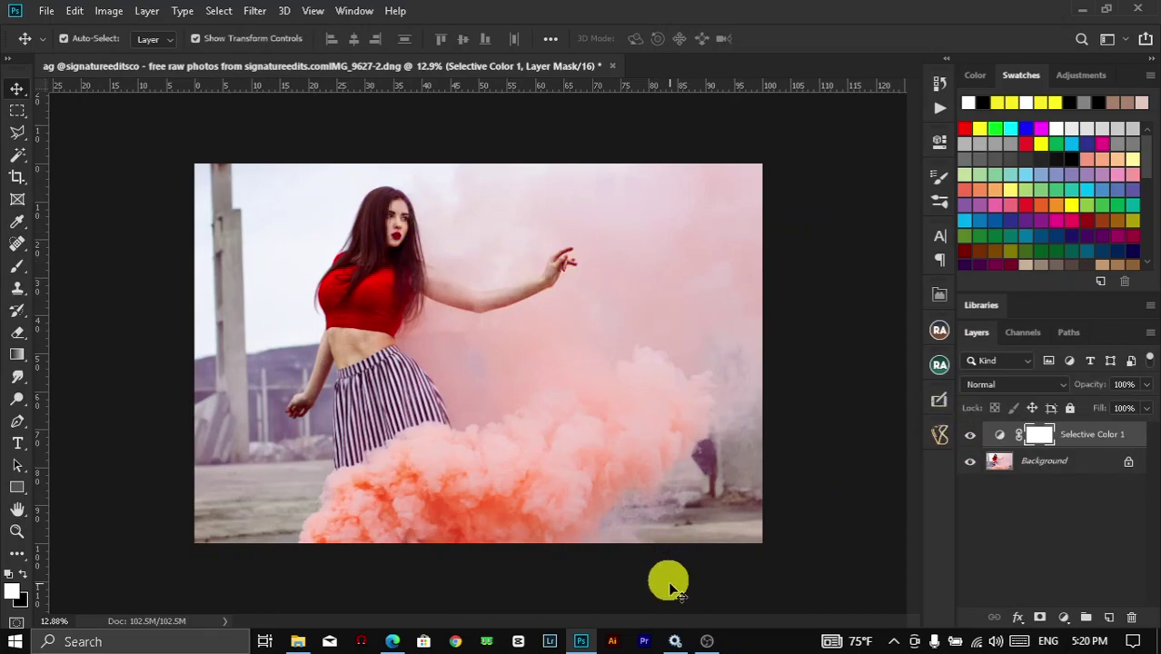
click(707, 642)
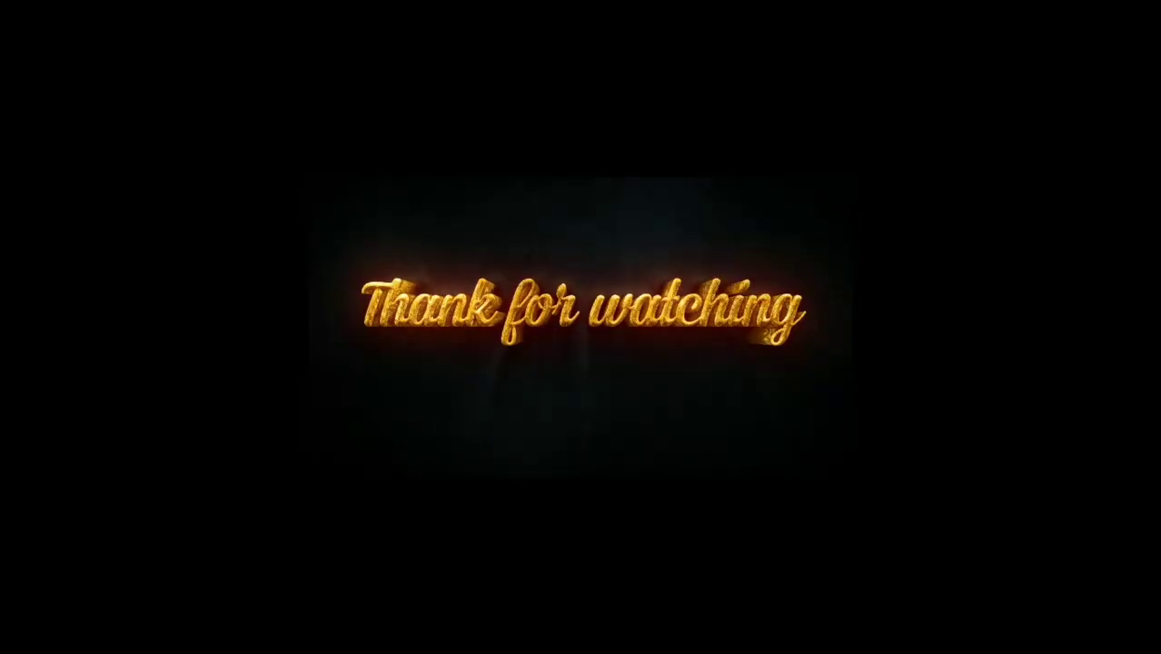